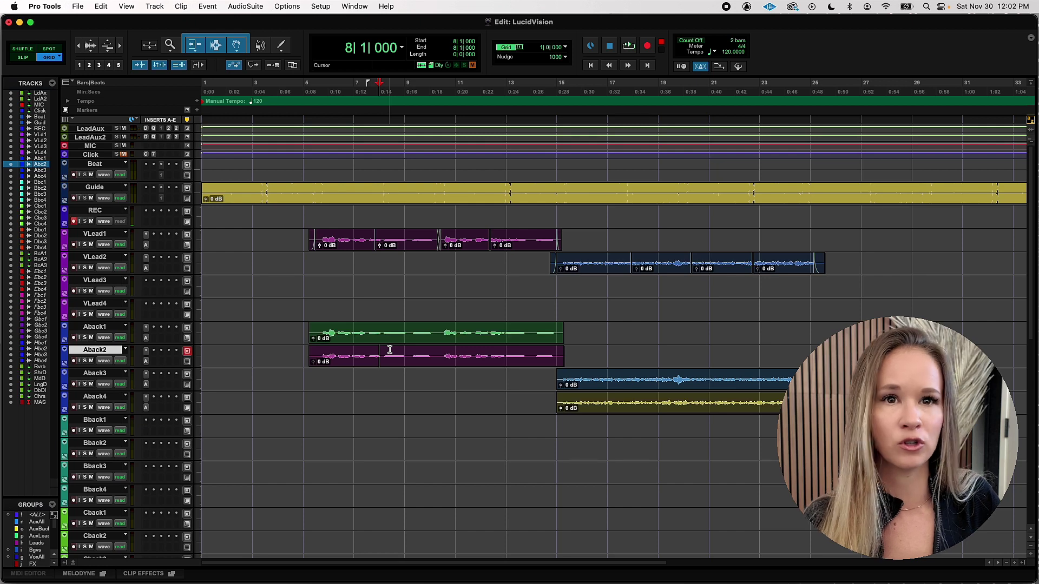
# - Switch to the mixer view and route the VLed1 track's output to Bus 1-2 (Stereo)
pyautogui.press('super+equal')
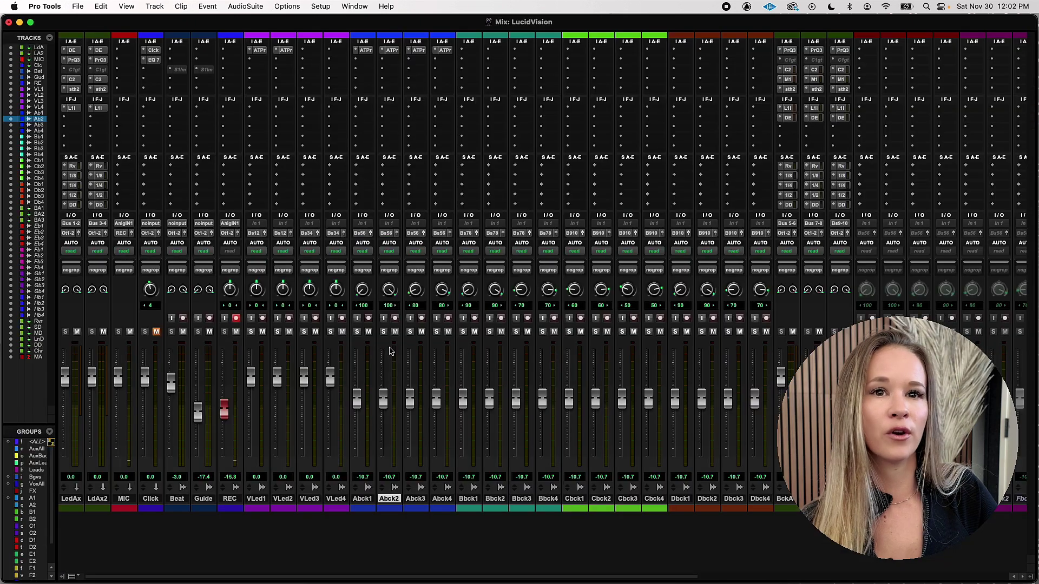
pyautogui.click(263, 499)
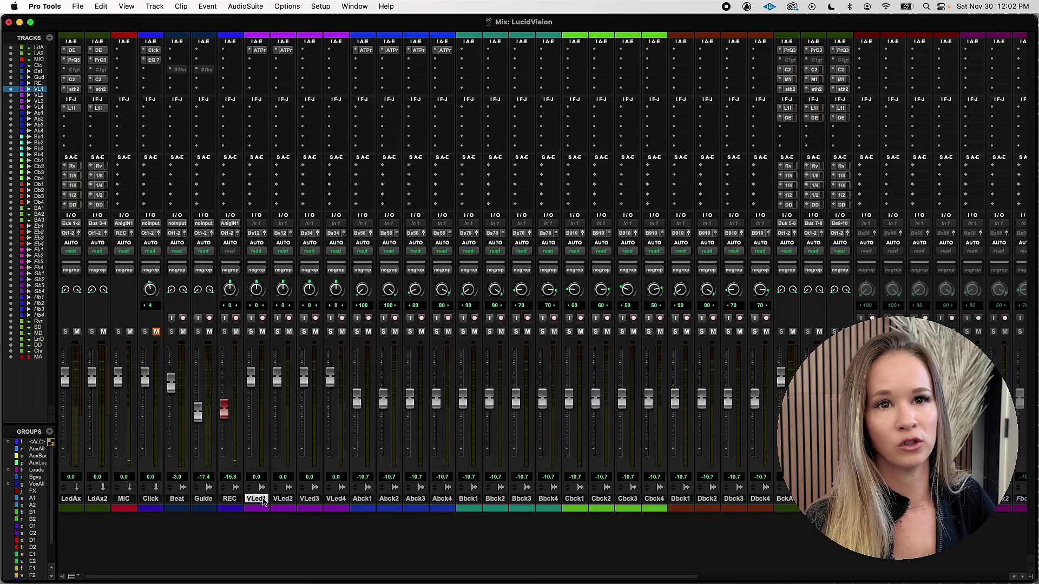
pyautogui.click(258, 233)
pyautogui.moveTo(260, 244)
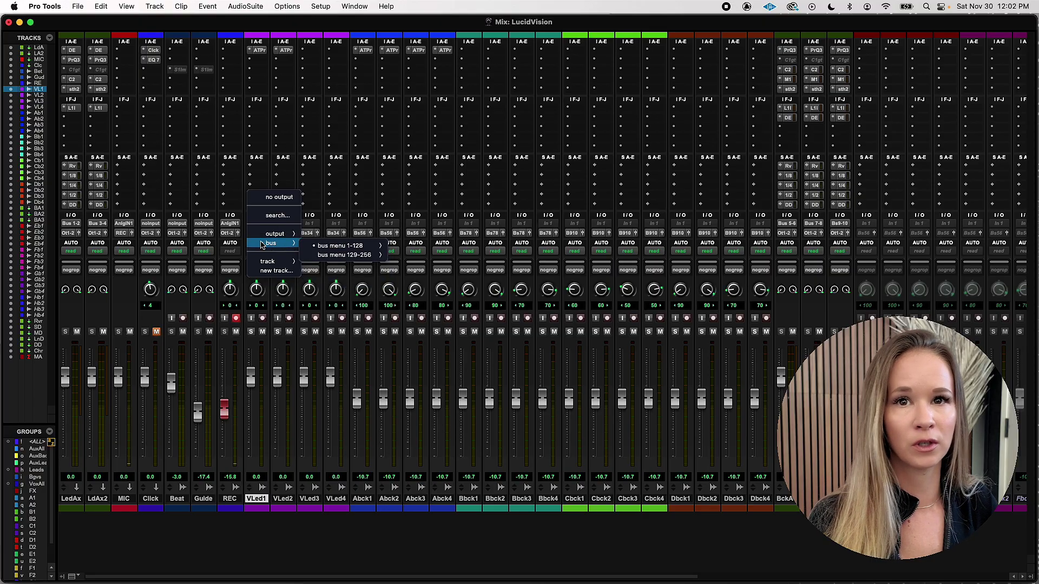
pyautogui.moveTo(341, 245)
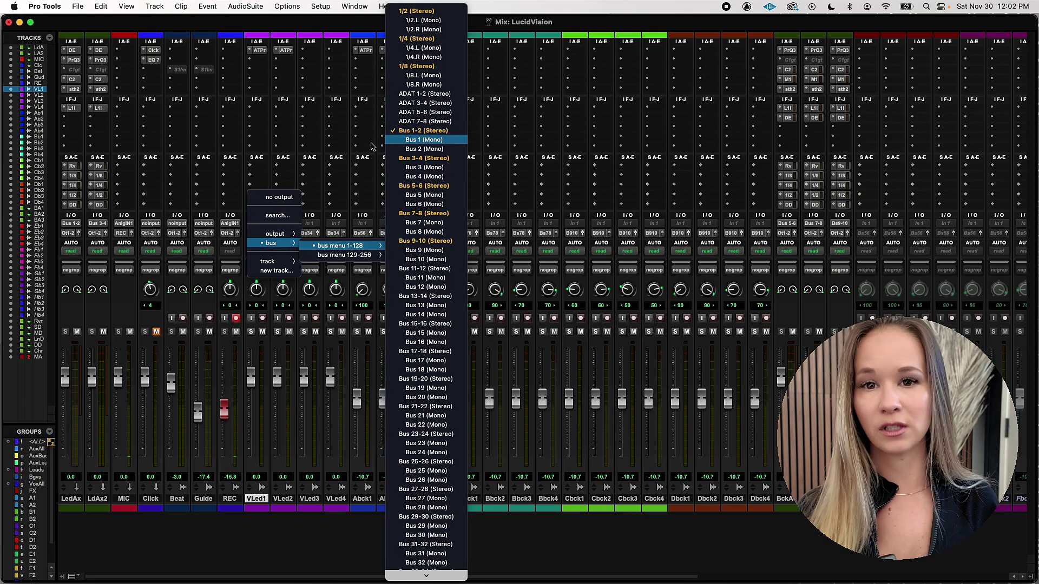
pyautogui.click(423, 132)
# - Examine the LedAx track and the reverb return among the effects tracks at the far end of the mixer, finishing on LedAx
pyautogui.click(76, 503)
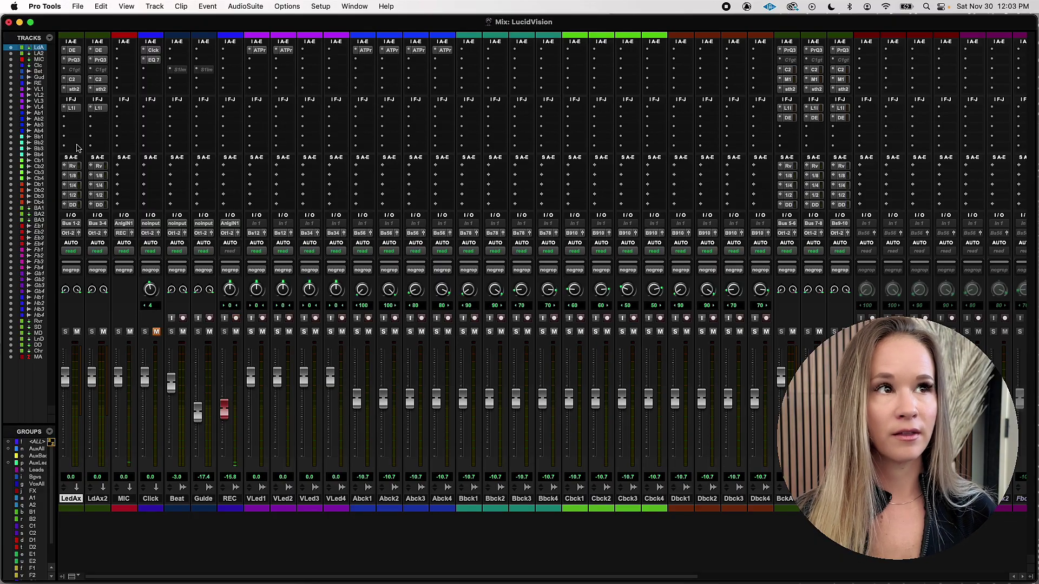
pyautogui.hscroll(5, 76, 147)
pyautogui.hscroll(6, 76, 147)
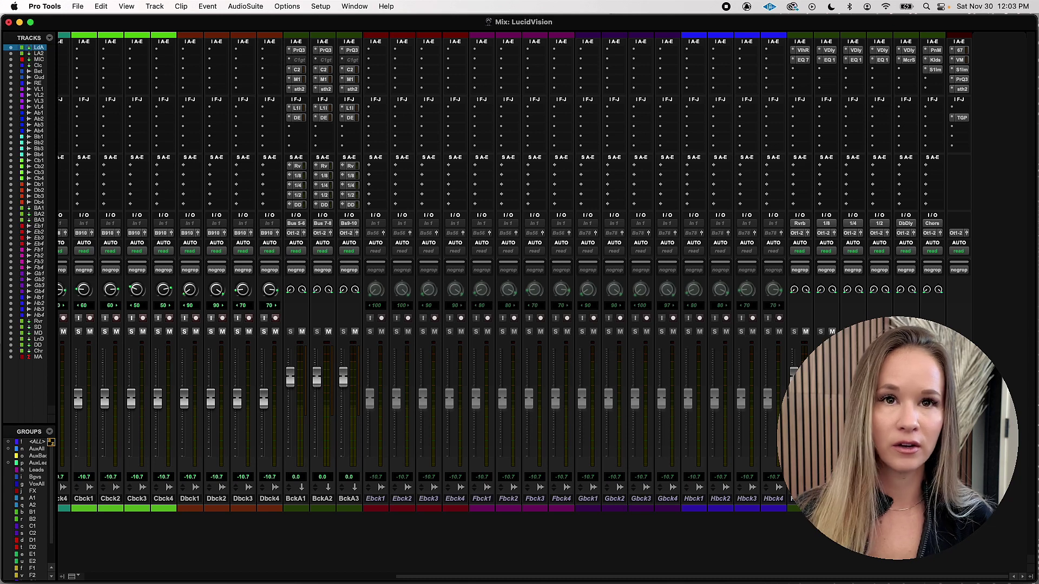
pyautogui.click(791, 498)
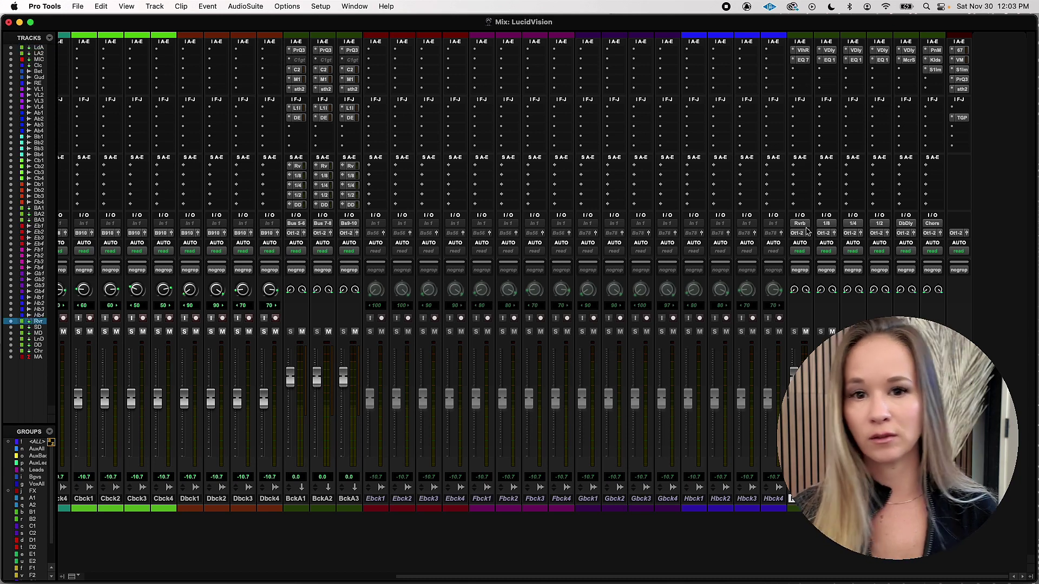
pyautogui.hscroll(-2, 810, 280)
pyautogui.hscroll(-9, 810, 281)
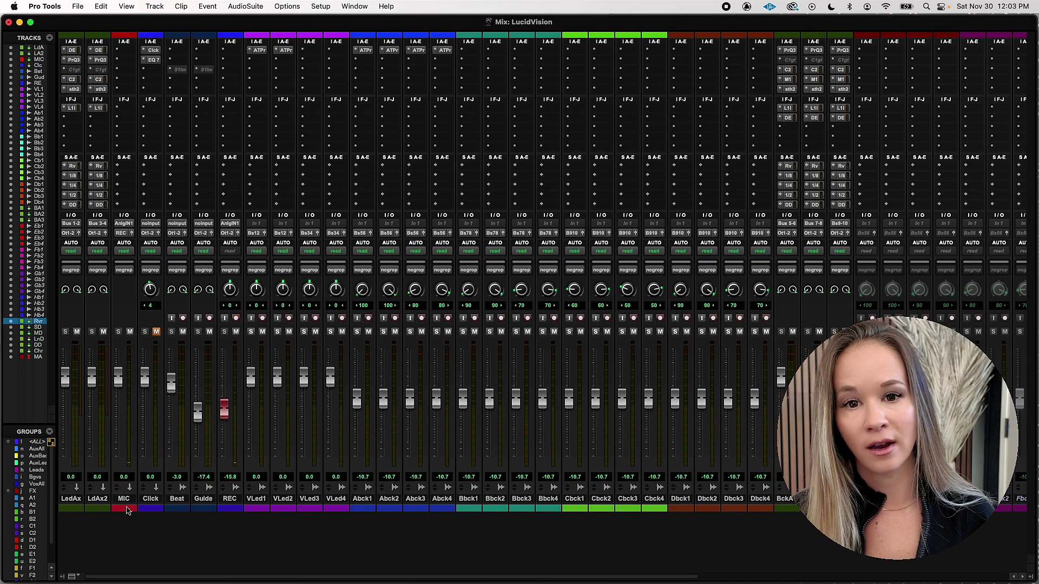
pyautogui.click(78, 499)
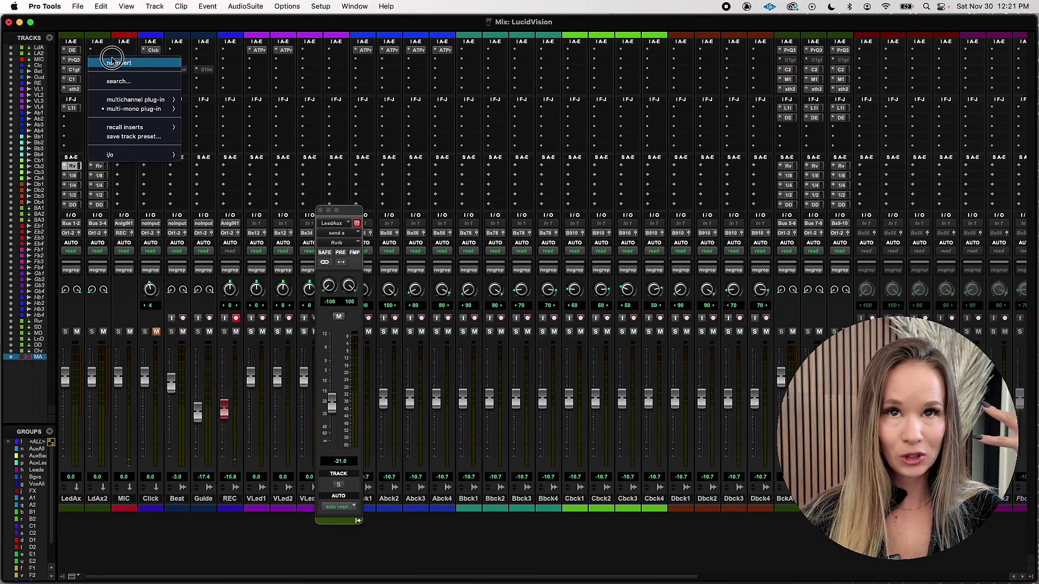
# - Clear the chosen insert on LdAx2 and add the Dyn3 De-Esser (stereo) in its first insert slot
pyautogui.click(112, 61)
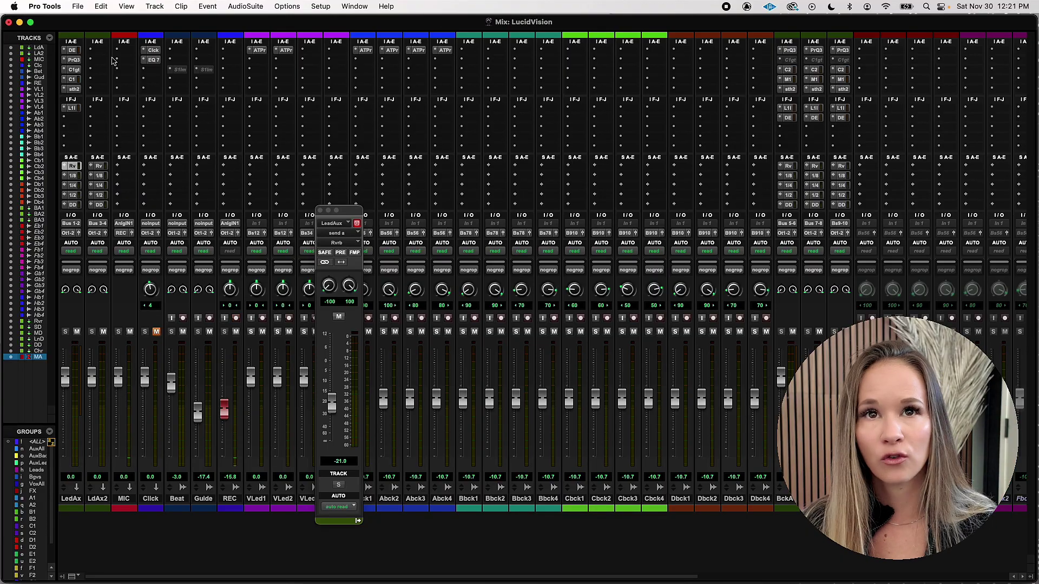
pyautogui.click(94, 52)
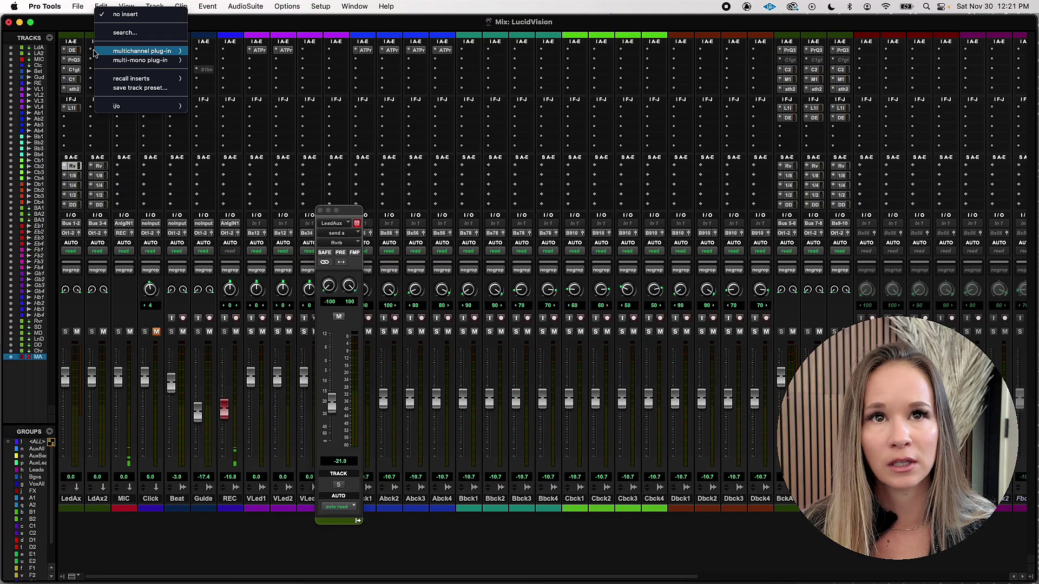
pyautogui.moveTo(140, 51)
pyautogui.moveTo(248, 62)
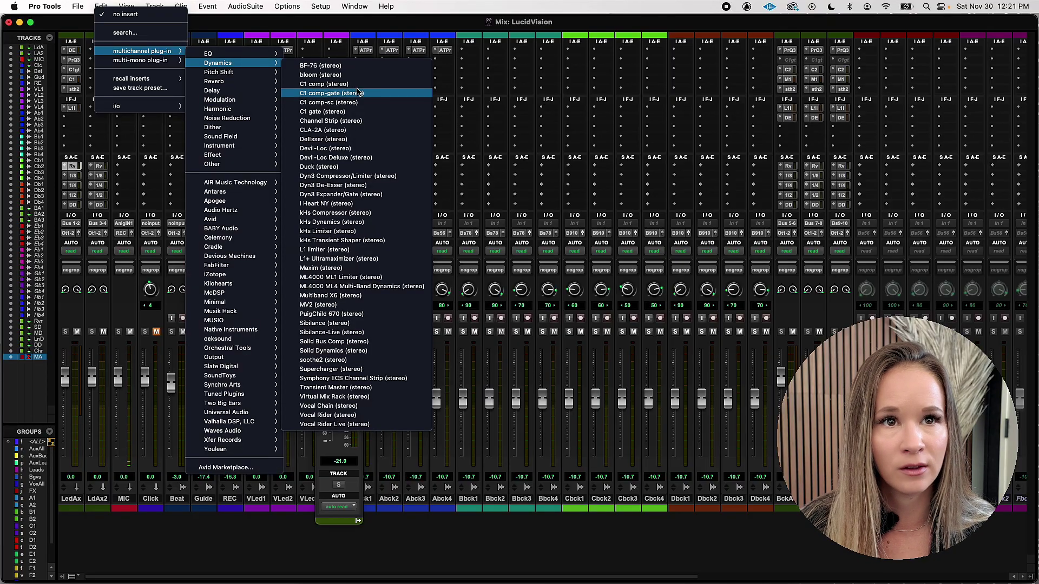
pyautogui.click(361, 185)
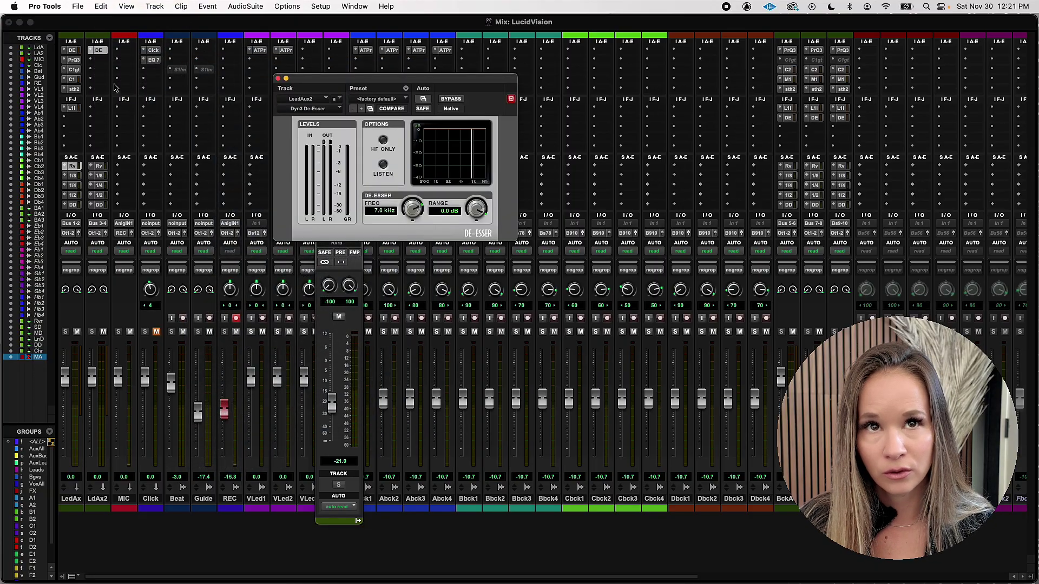
# - Add the EQ3 7-Band (stereo) equalizer to the second insert slot of LdAx2
pyautogui.click(98, 61)
pyautogui.moveTo(141, 60)
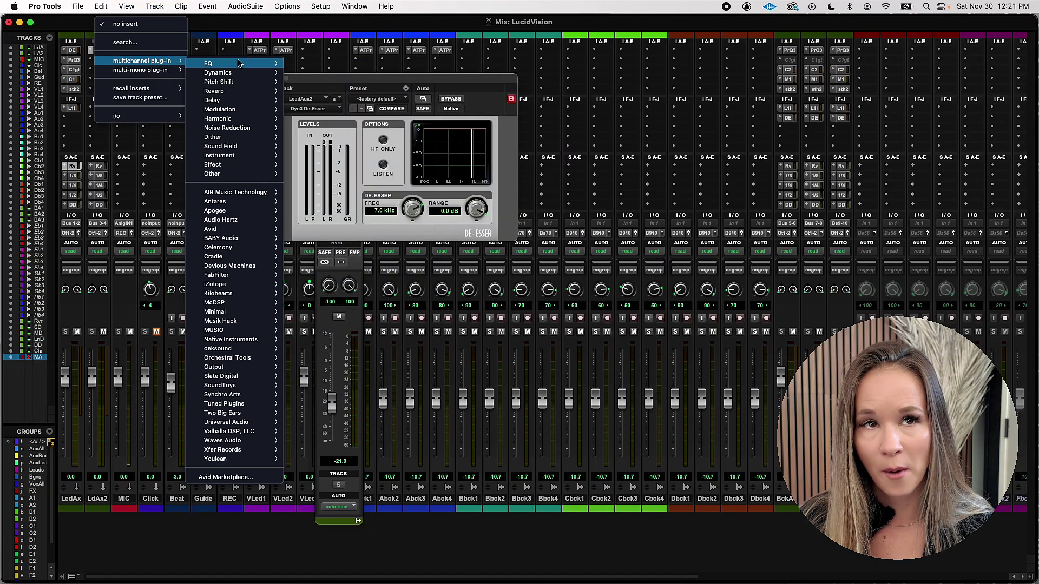
pyautogui.moveTo(211, 64)
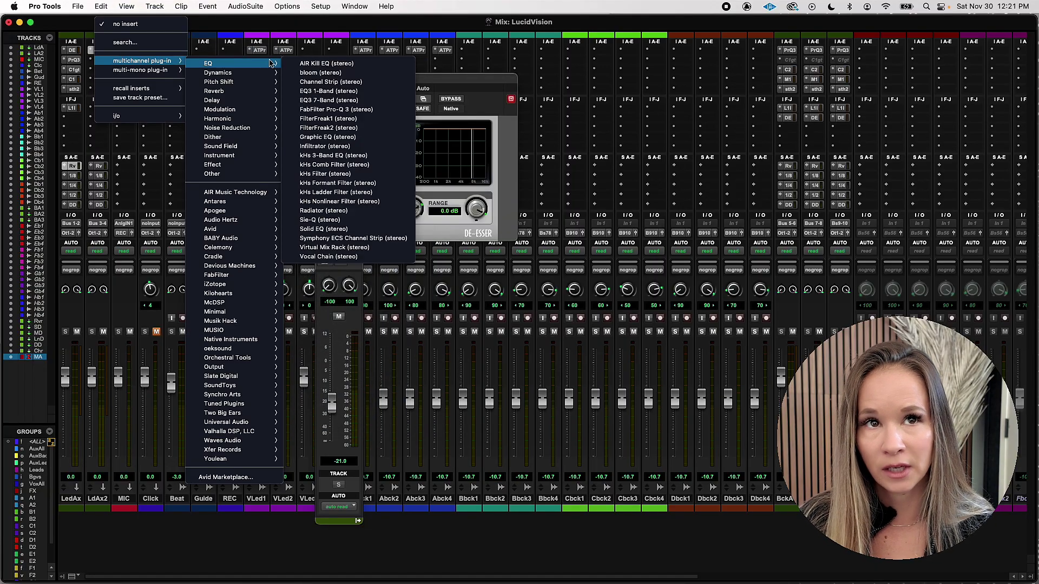
pyautogui.click(372, 101)
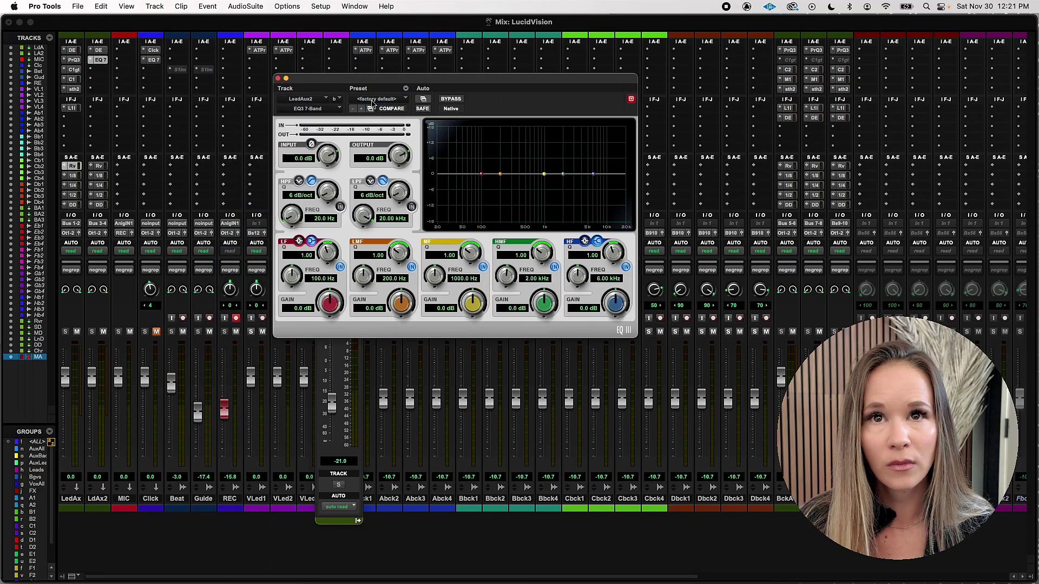
# - Add the Dyn3 Compressor/Limiter (stereo) to the third insert slot of LdAx2
pyautogui.click(98, 71)
pyautogui.moveTo(142, 70)
pyautogui.moveTo(232, 83)
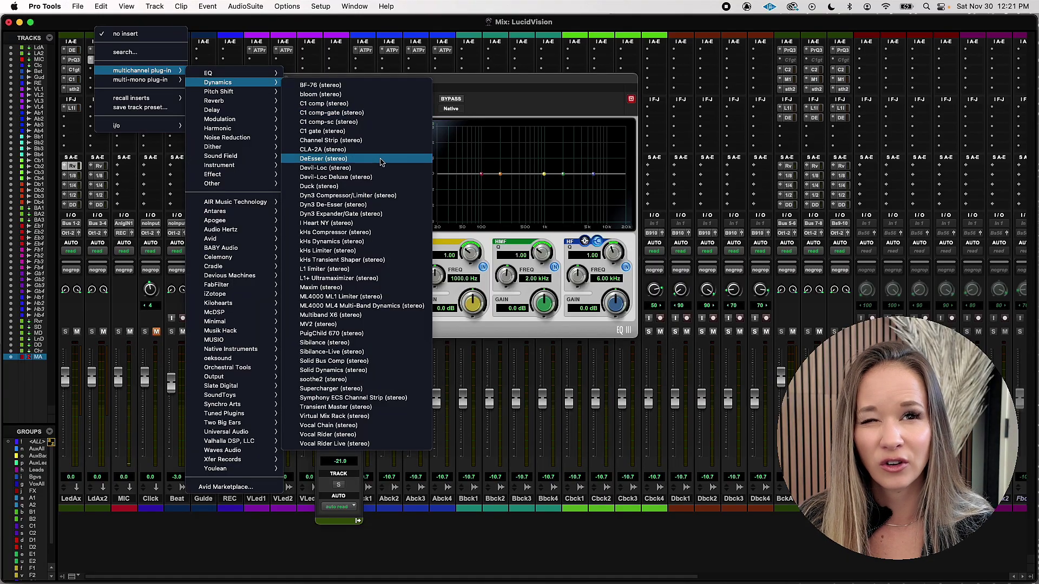
pyautogui.click(395, 200)
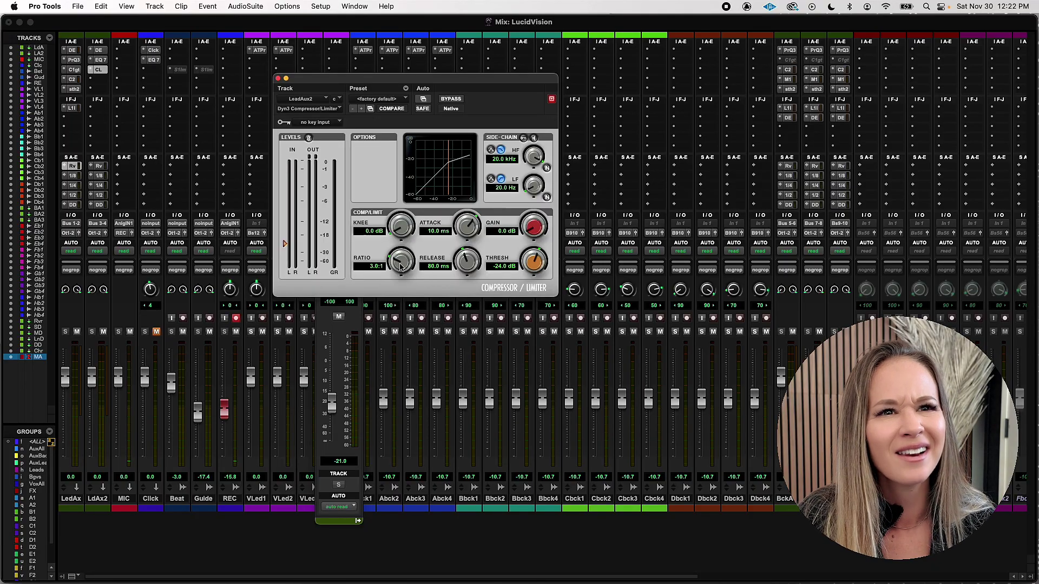
# - Adjust the compressor on LdAx2, raising its ratio to 4.2:1 and trying lower and higher amounts
pyautogui.scroll(11, 400, 265)
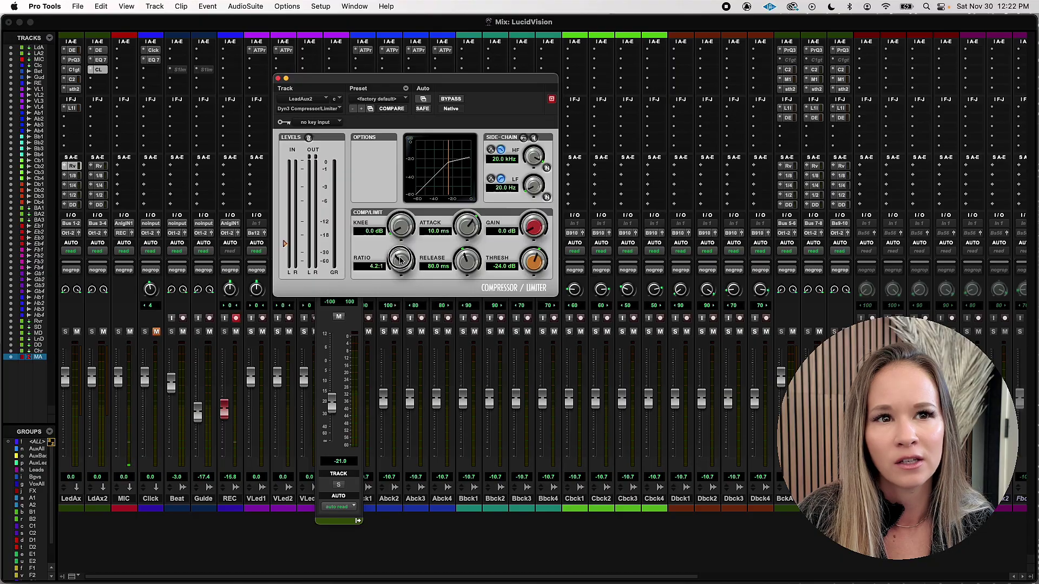
pyautogui.scroll(-20, 401, 263)
pyautogui.scroll(-8, 534, 252)
pyautogui.scroll(20, 535, 252)
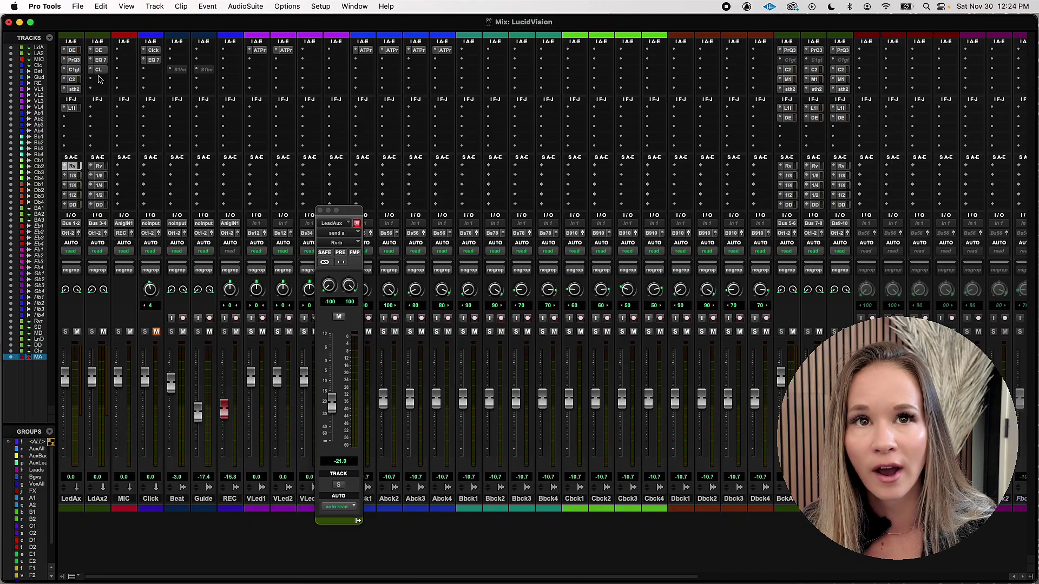
# - Add the kHs Limiter (stereo) to the fourth insert slot of LdAx2, lower its threshold slightly and close the plug-in
pyautogui.click(98, 79)
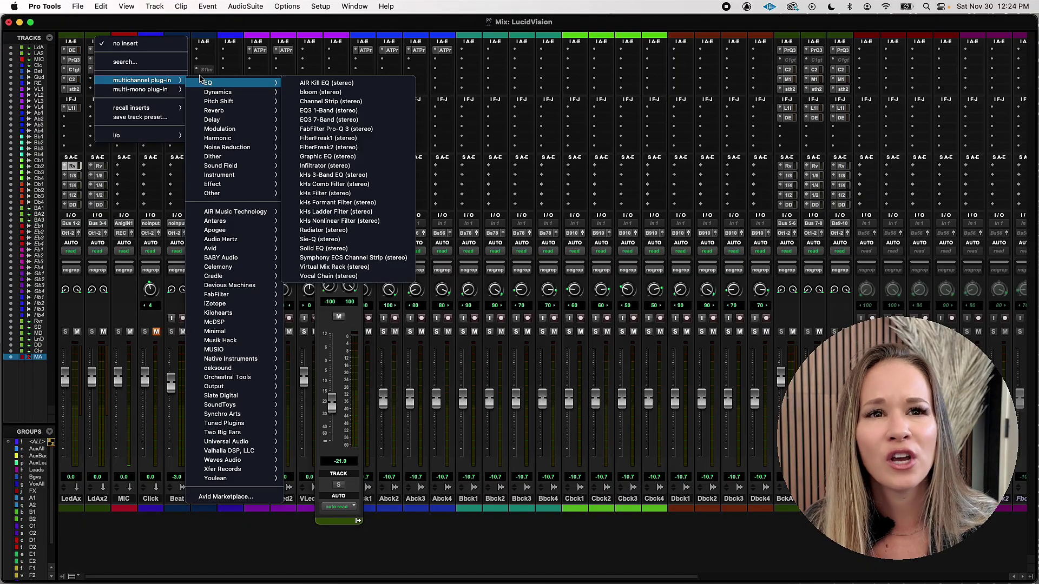
pyautogui.moveTo(237, 95)
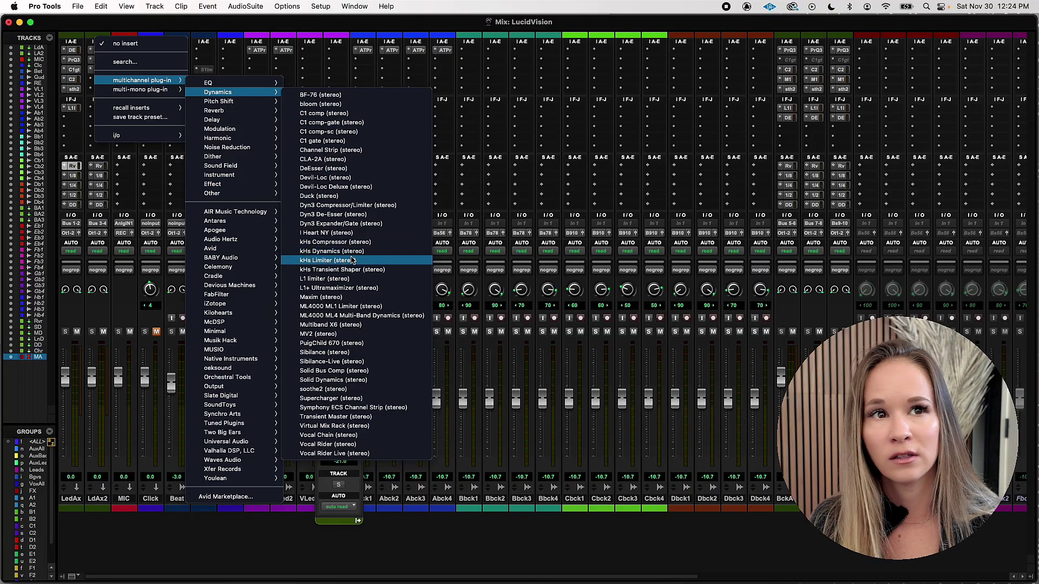
pyautogui.press('Escape')
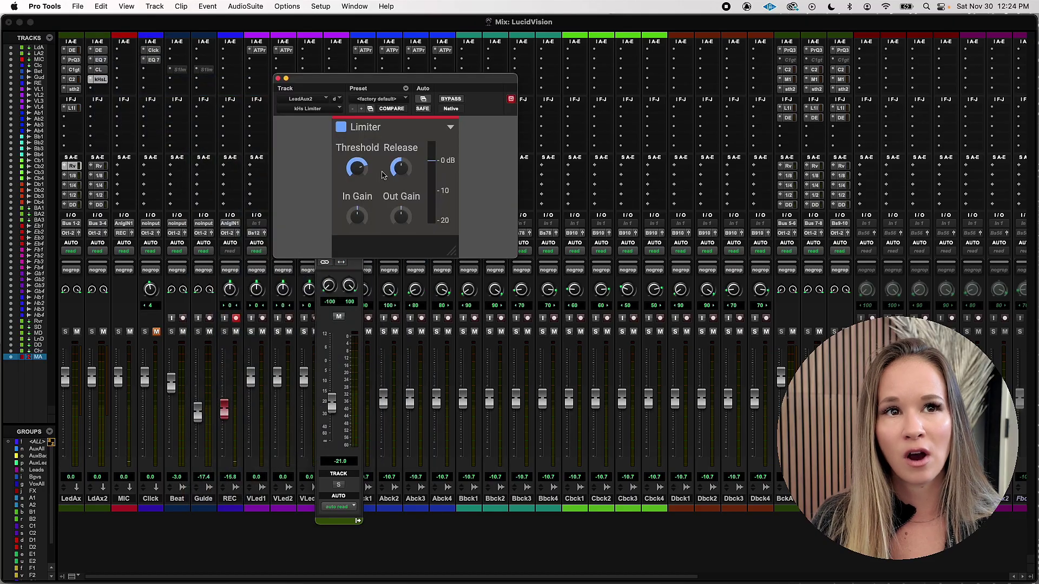
pyautogui.moveTo(356, 168); pyautogui.dragTo(354, 170)
pyautogui.click(278, 78)
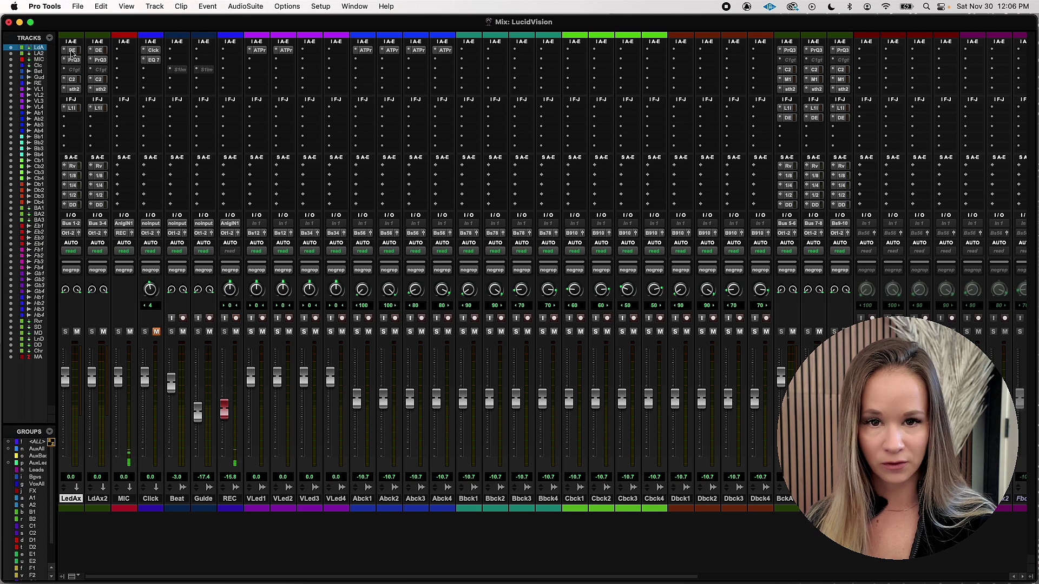
# - View the DeEsser on LedAx, and in its Pro-Q 3 move the purple bell band between 2 and 5 kHz with a slight cut
pyautogui.click(72, 50)
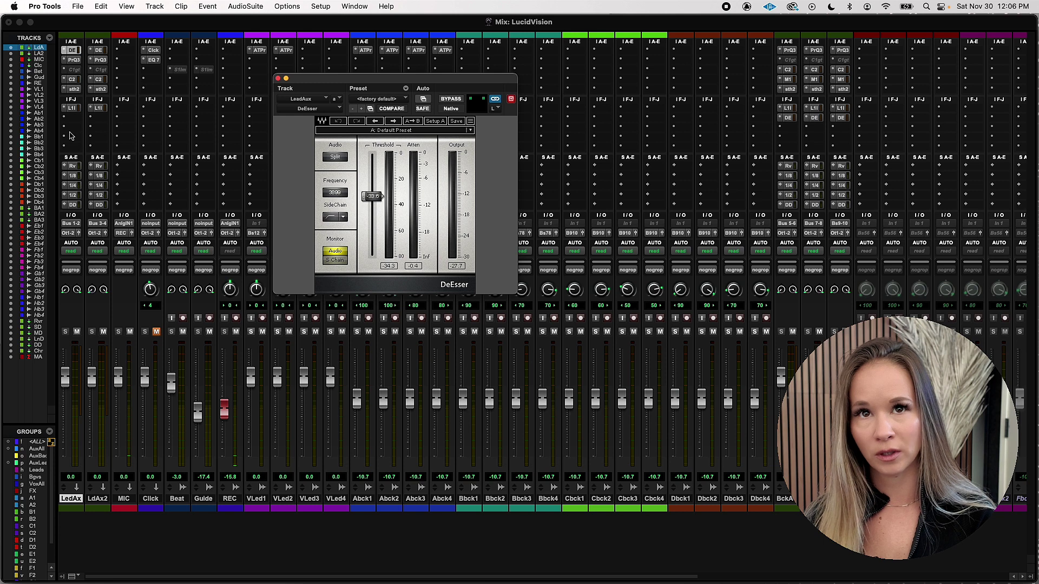
pyautogui.click(73, 60)
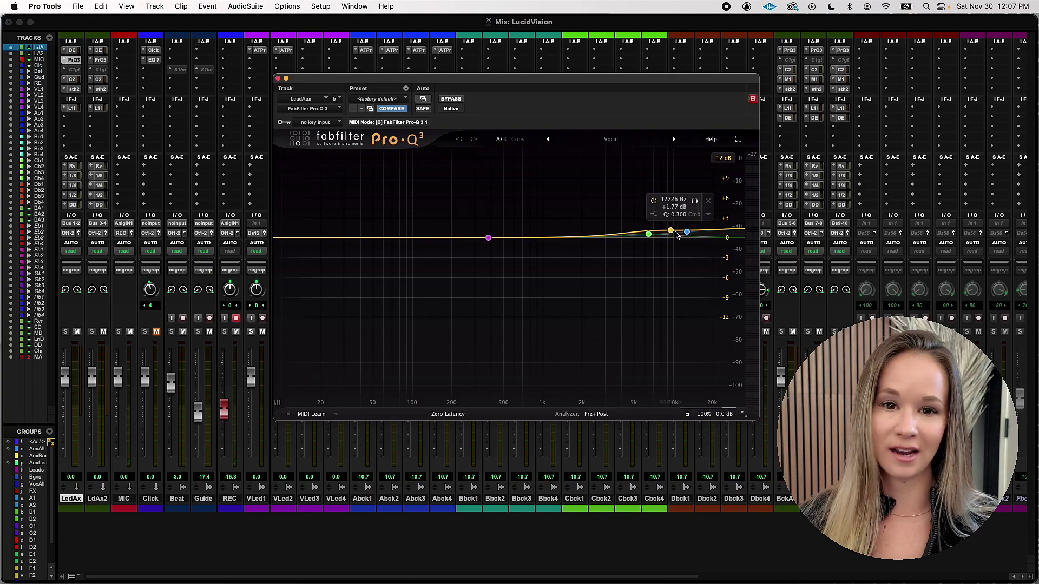
pyautogui.moveTo(488, 238); pyautogui.dragTo(611, 241)
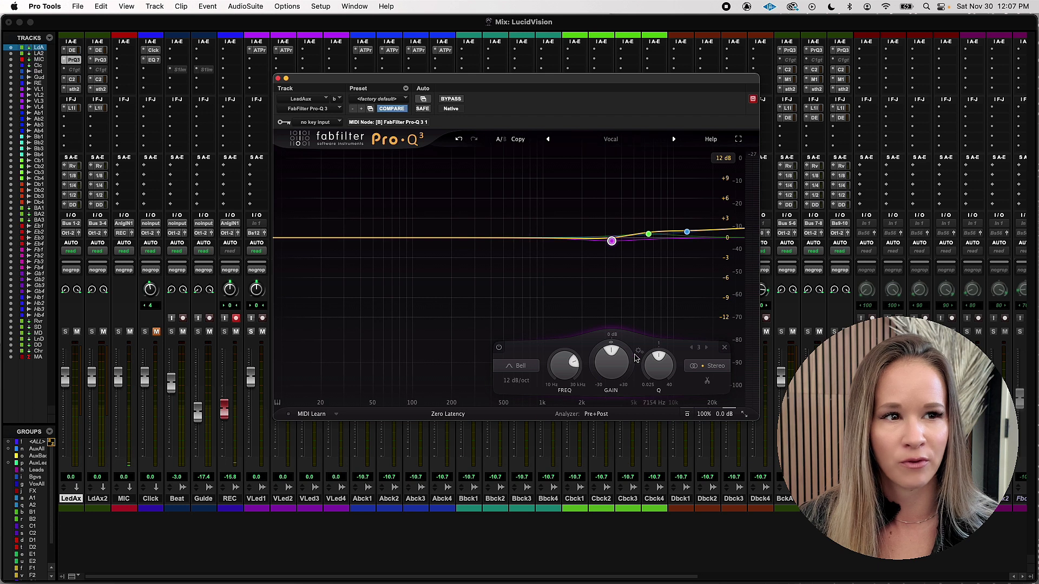
pyautogui.moveTo(610, 244)
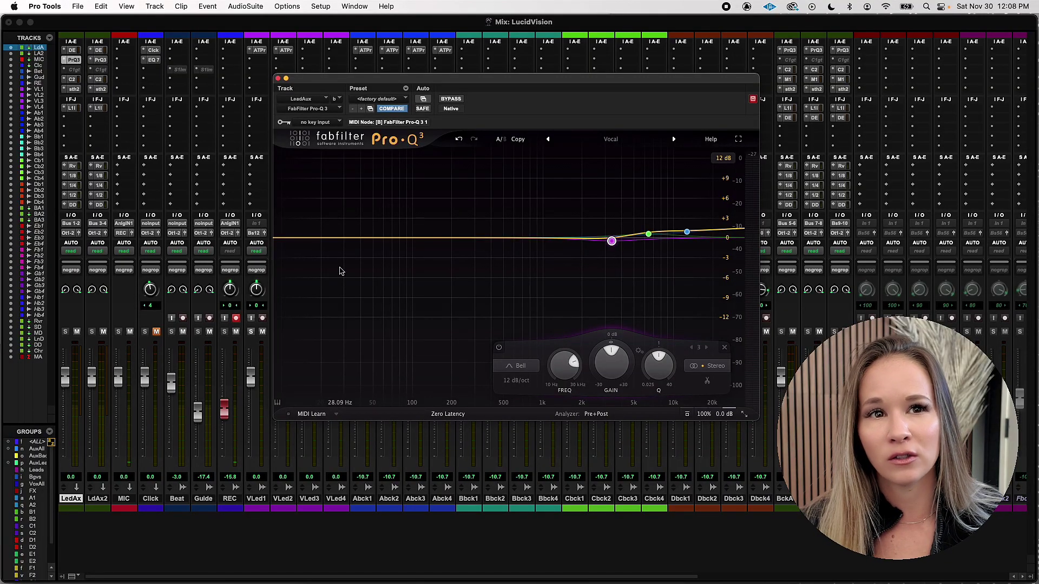
# - Add a low cut band in Pro-Q 3, trying it at about 62 Hz before moving it to the lowest end of the spectrum
pyautogui.moveTo(317, 243); pyautogui.dragTo(386, 244)
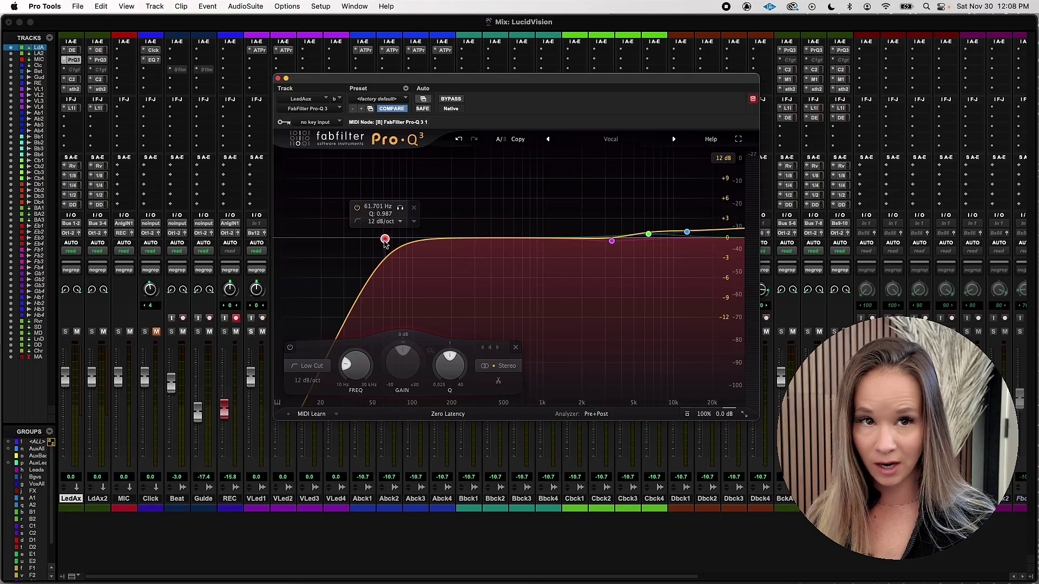
pyautogui.moveTo(385, 240); pyautogui.dragTo(281, 238)
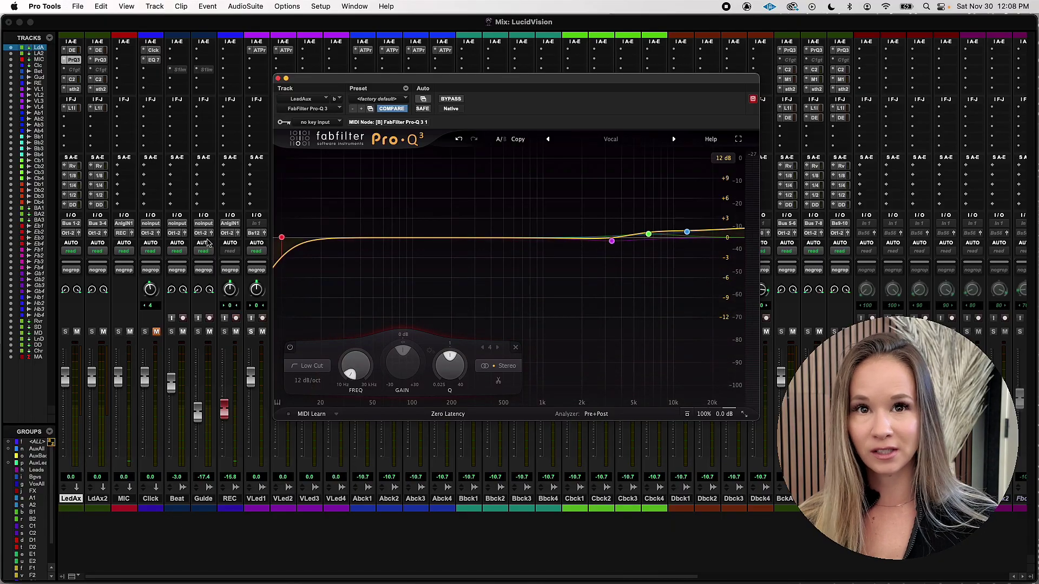
# - Activate the inactive C1 gate insert on LedAx, check its preset selection and close the plug-in
pyautogui.click(75, 70)
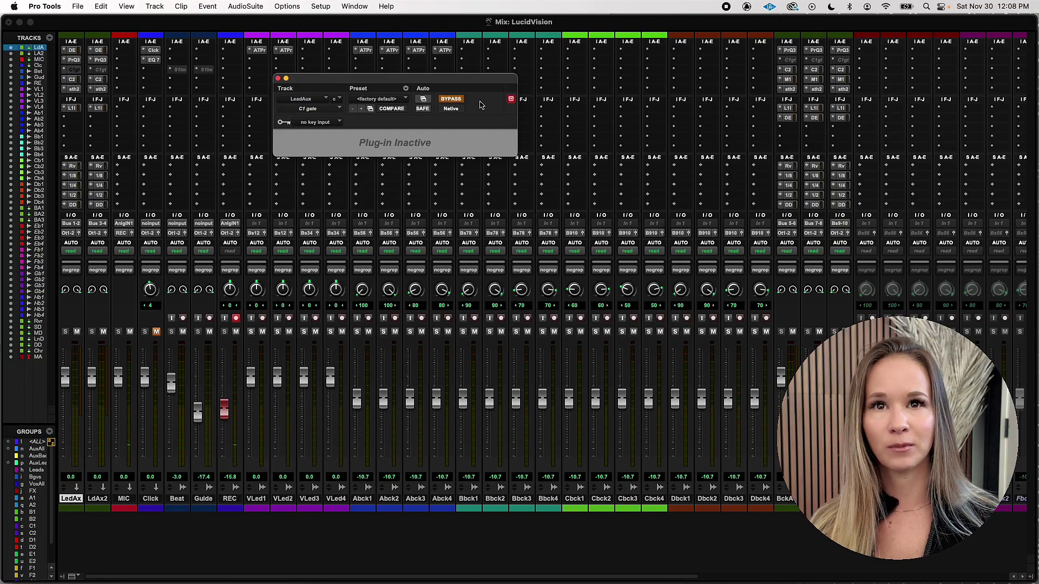
pyautogui.keyDown('ctrl'); pyautogui.keyDown('super'); pyautogui.click(75, 70); pyautogui.keyUp('super'); pyautogui.keyUp('ctrl')
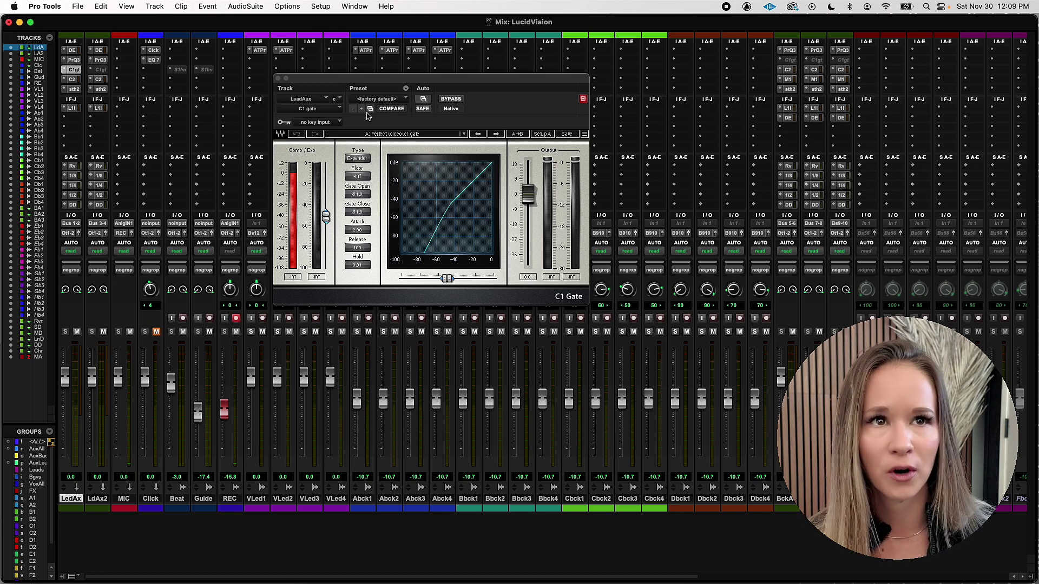
pyautogui.click(387, 134)
pyautogui.click(74, 70)
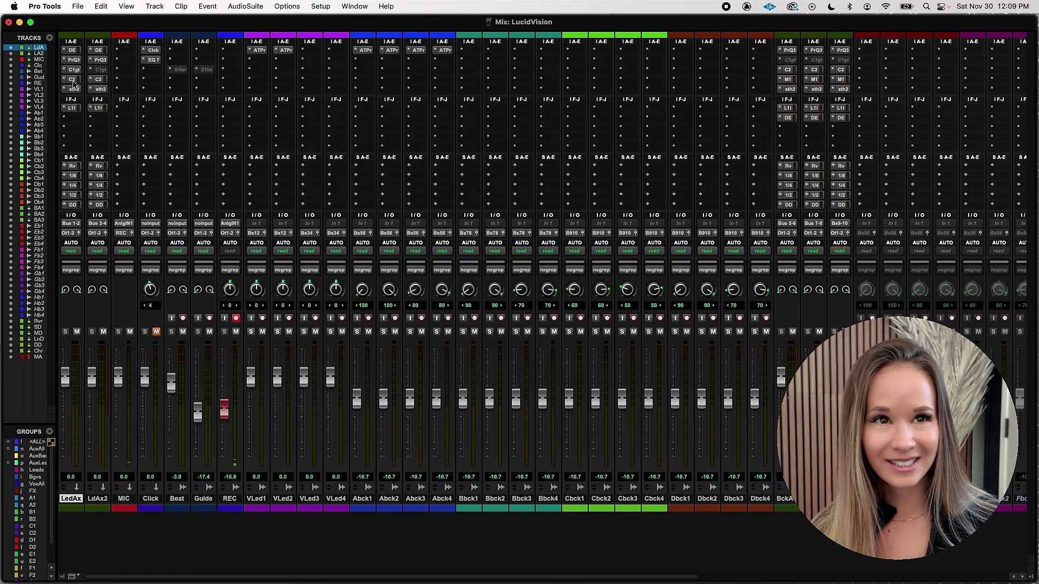
# - Open the CLA-2A compressor on LedAx and set its analog option to 60Hz
pyautogui.click(72, 80)
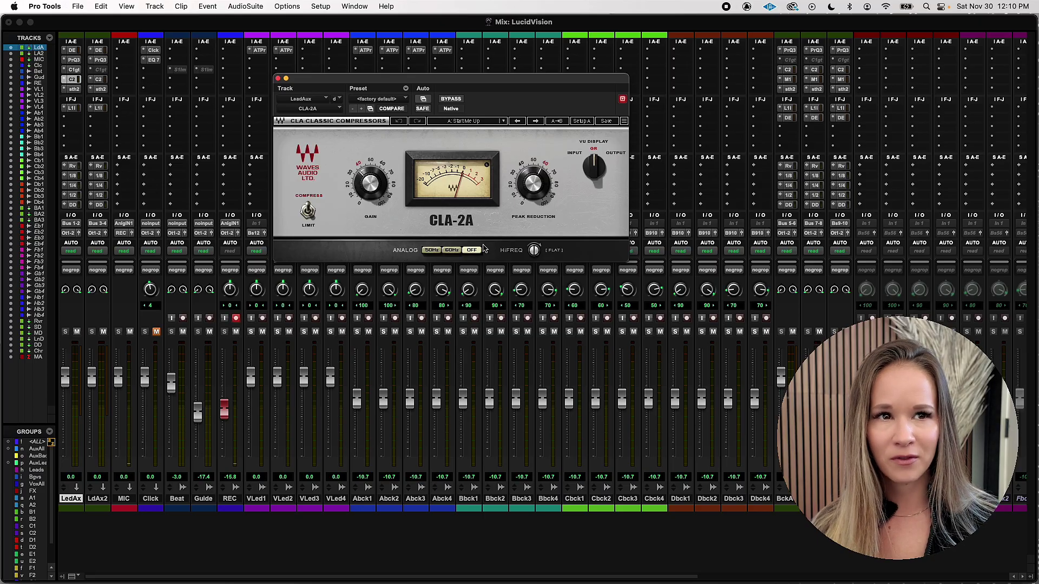
pyautogui.click(439, 252)
pyautogui.click(448, 253)
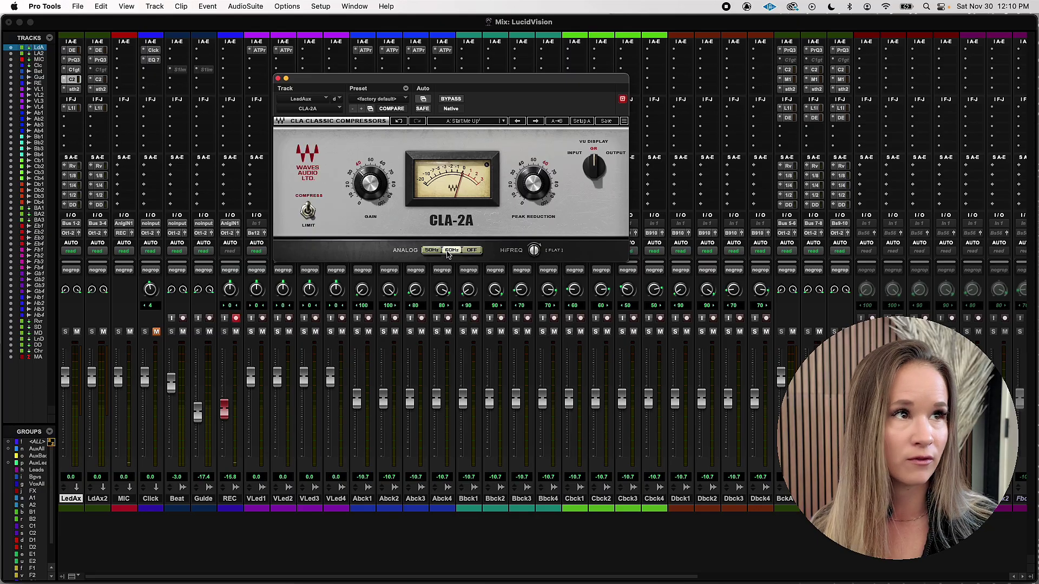
# - Switch the CLA-2A compressor's analog option on LedAx to Off
pyautogui.click(478, 253)
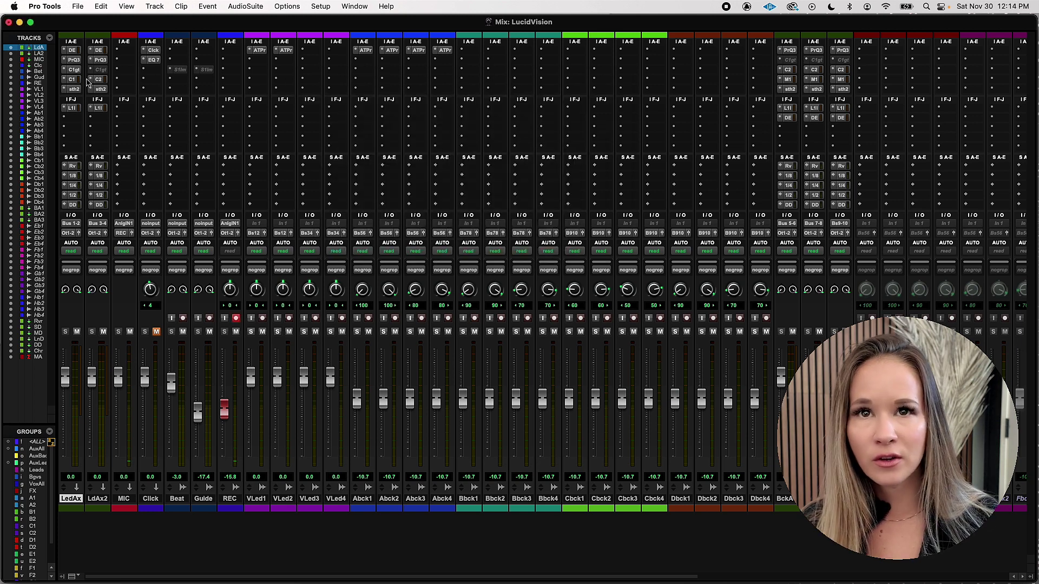
# - View the soothe2 and L1 limiter inserts on LedAx, closing each plug-in after checking its settings
pyautogui.click(74, 89)
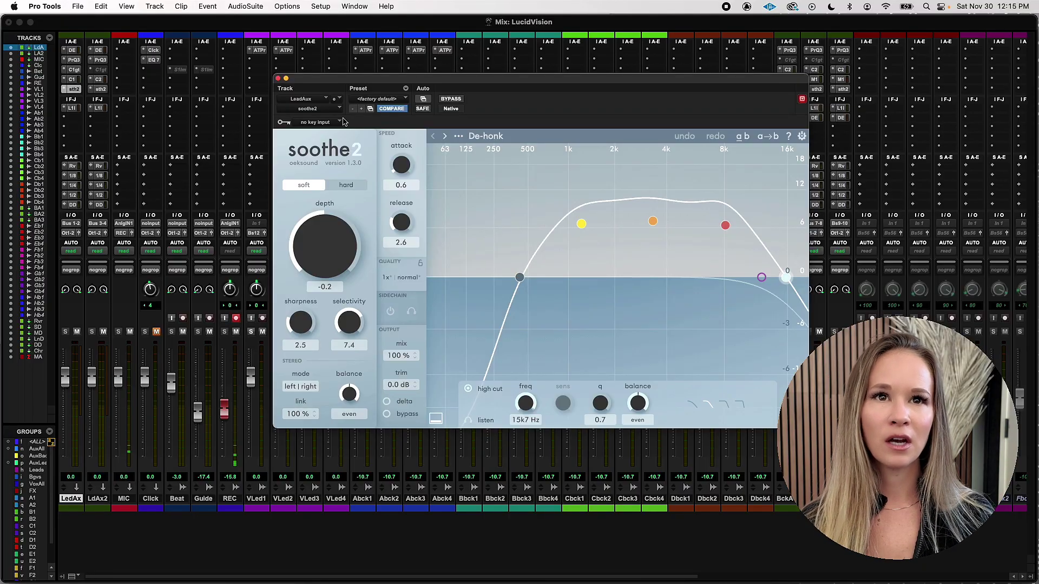
pyautogui.click(278, 79)
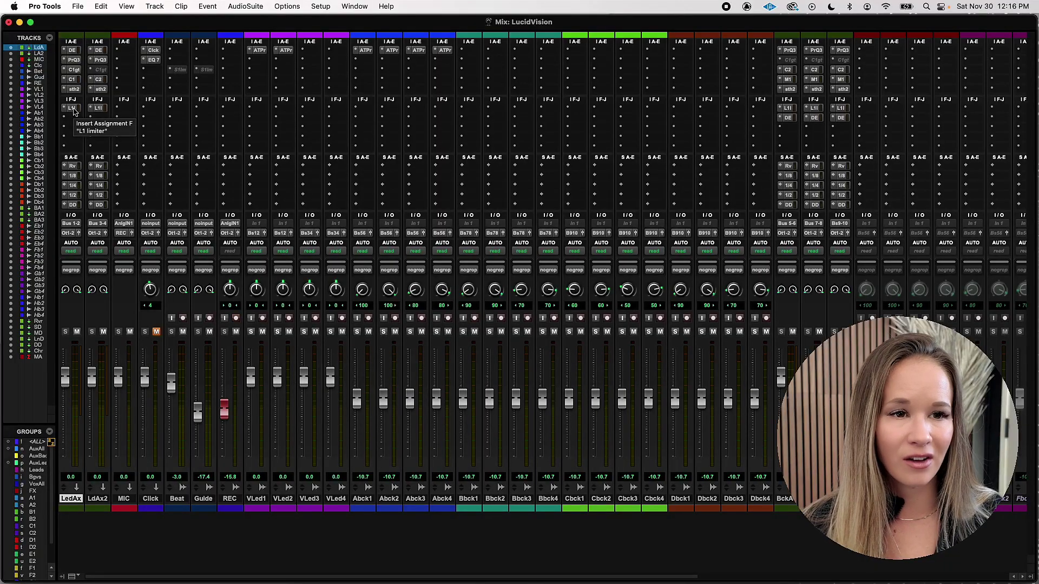
pyautogui.click(73, 109)
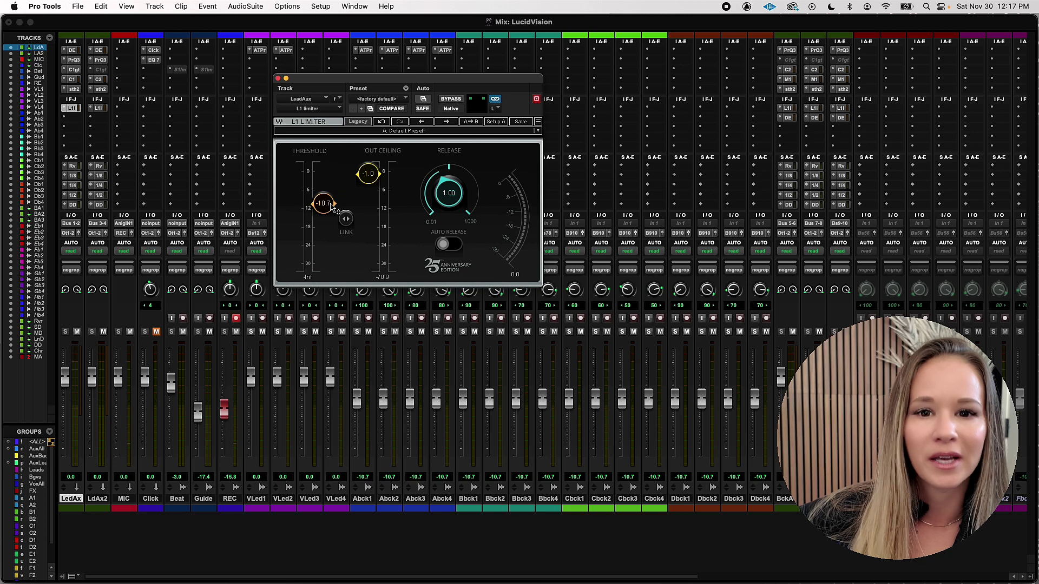
pyautogui.click(277, 79)
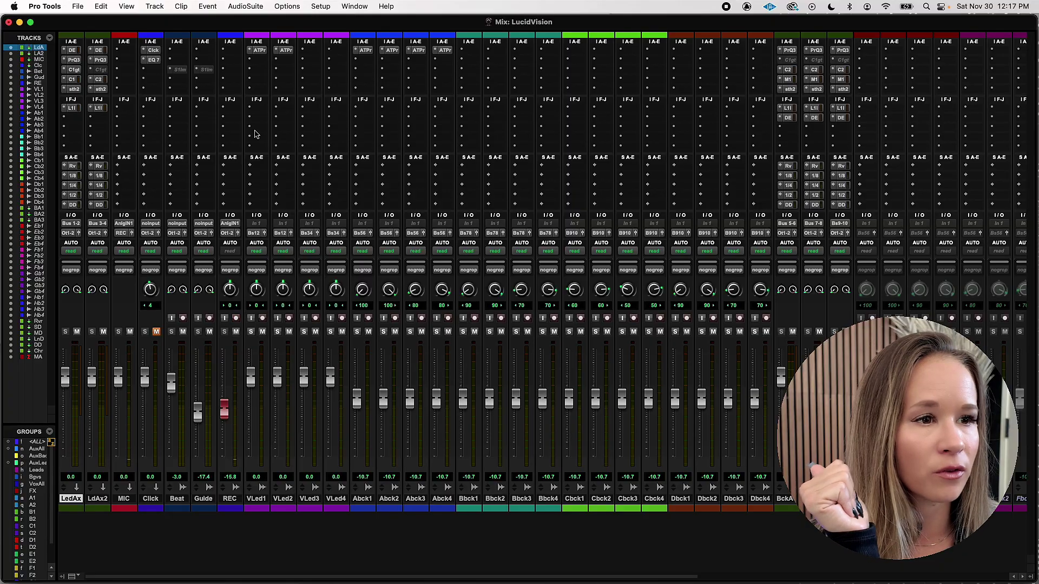
# - Open the reverb send on LedAx and lower its send level to -21.0 dB
pyautogui.click(69, 167)
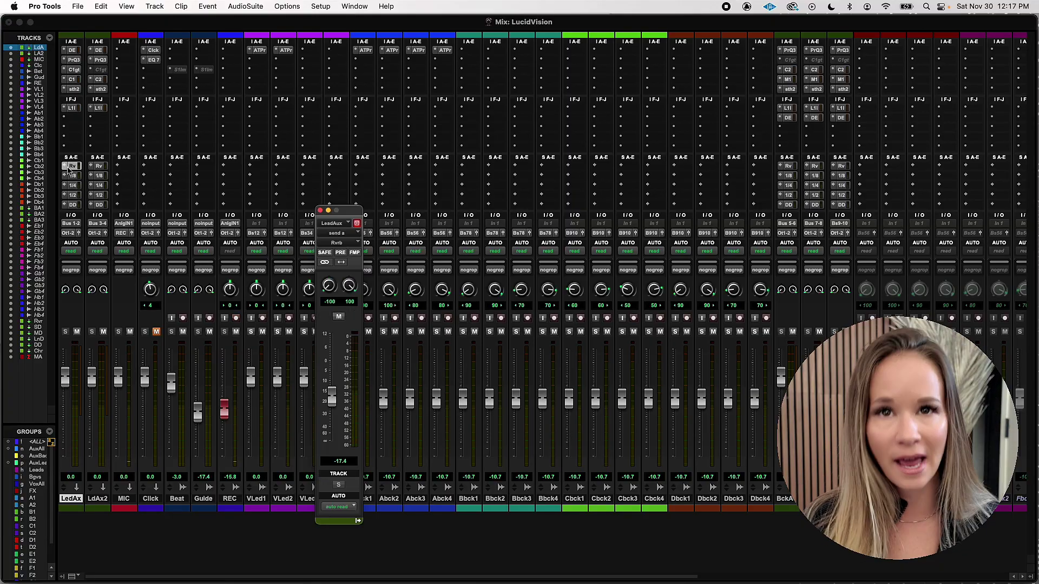
pyautogui.click(68, 167)
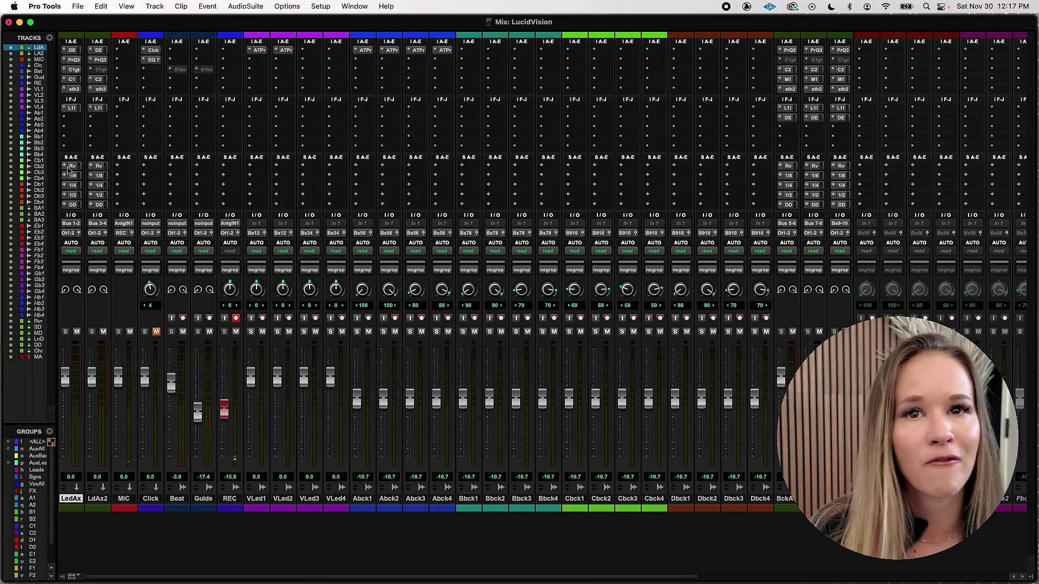
pyautogui.click(68, 169)
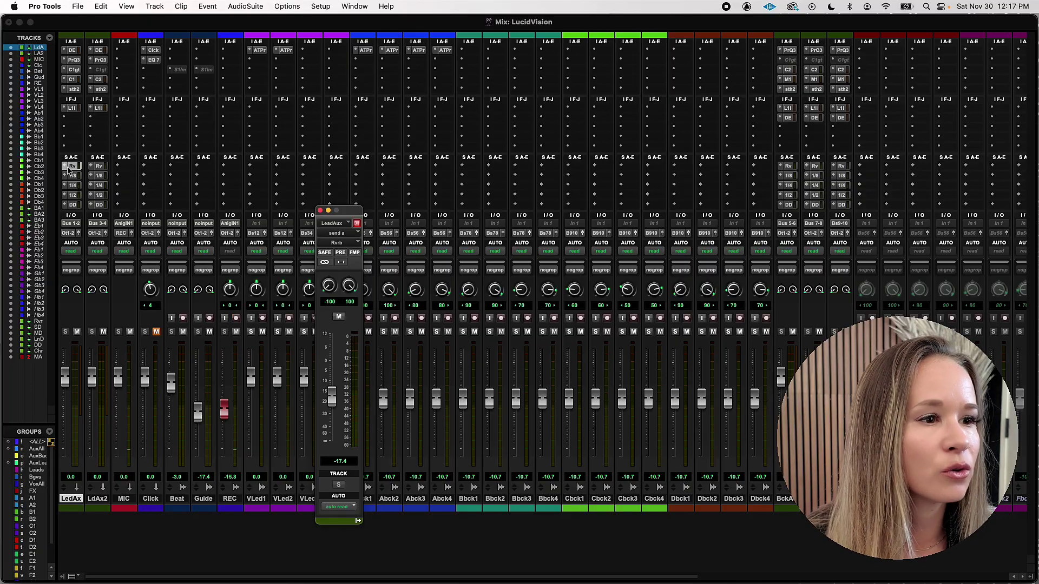
pyautogui.hscroll(10, 69, 168)
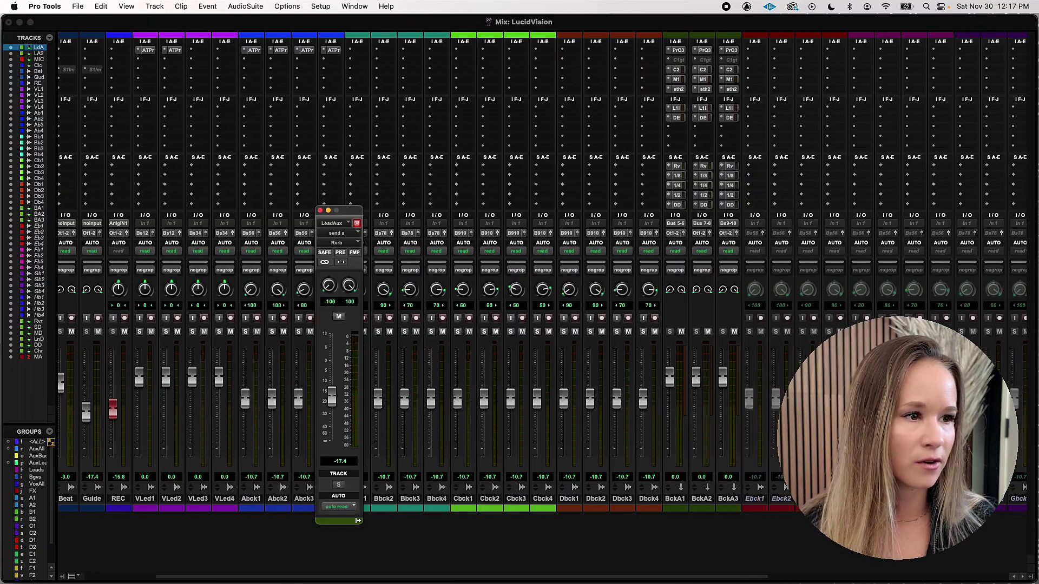
pyautogui.hscroll(5, 646, 439)
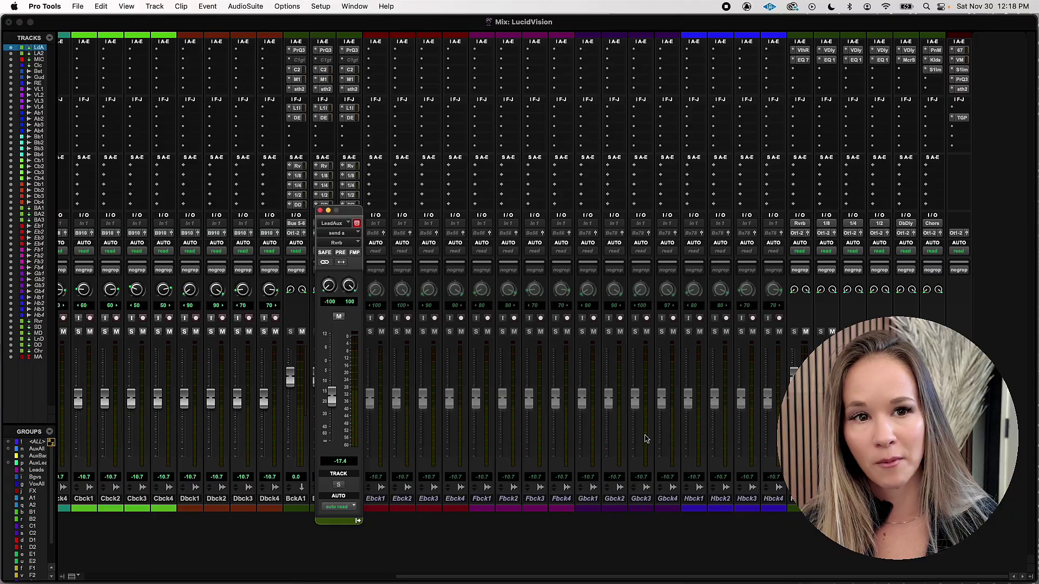
pyautogui.moveTo(331, 397)
pyautogui.mouseDown()
pyautogui.moveTo(332, 425)
pyautogui.moveTo(331, 403)
pyautogui.mouseUp()
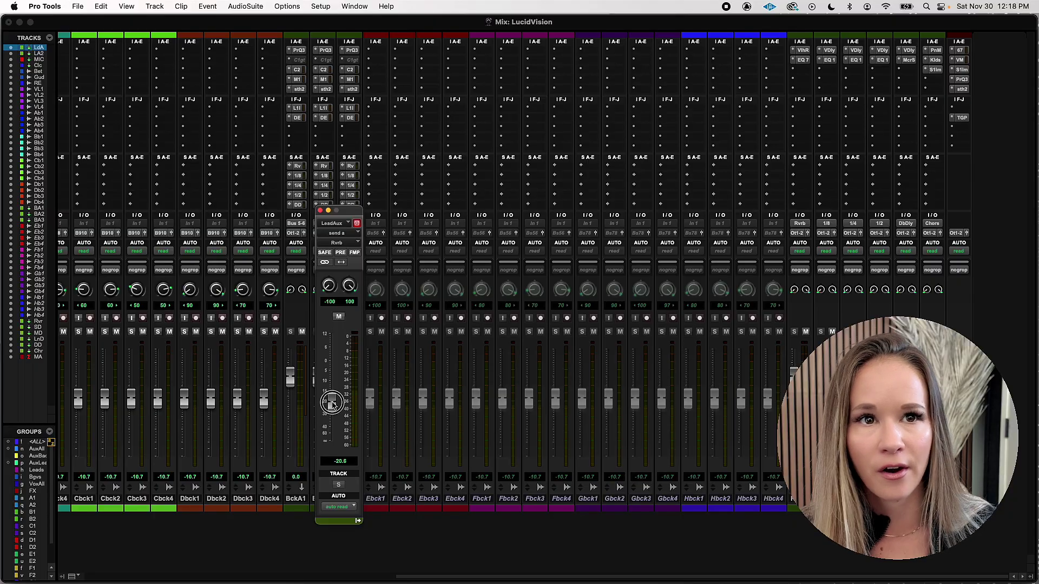
# - Compare the LedAx sends with the reverb and delay return tracks, and select the master track MA at the end of the mixer
pyautogui.hscroll(-15, 94, 161)
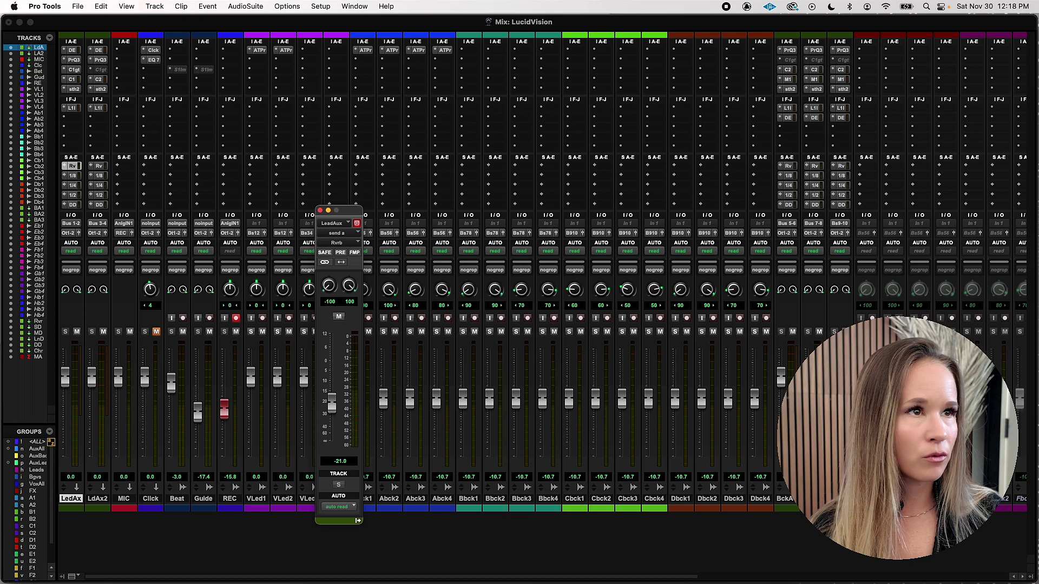
pyautogui.hscroll(10, 541, 351)
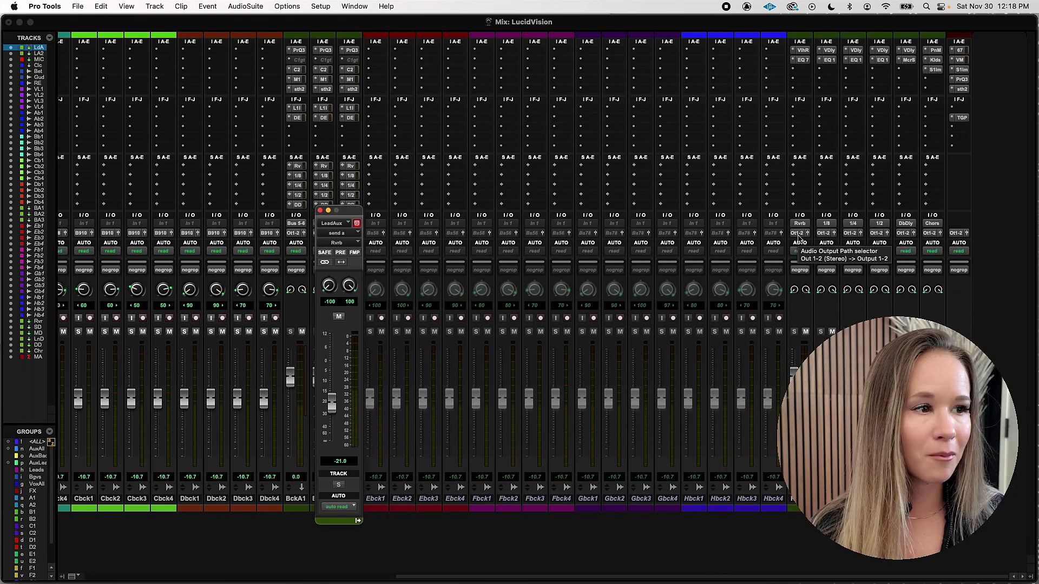
pyautogui.click(983, 499)
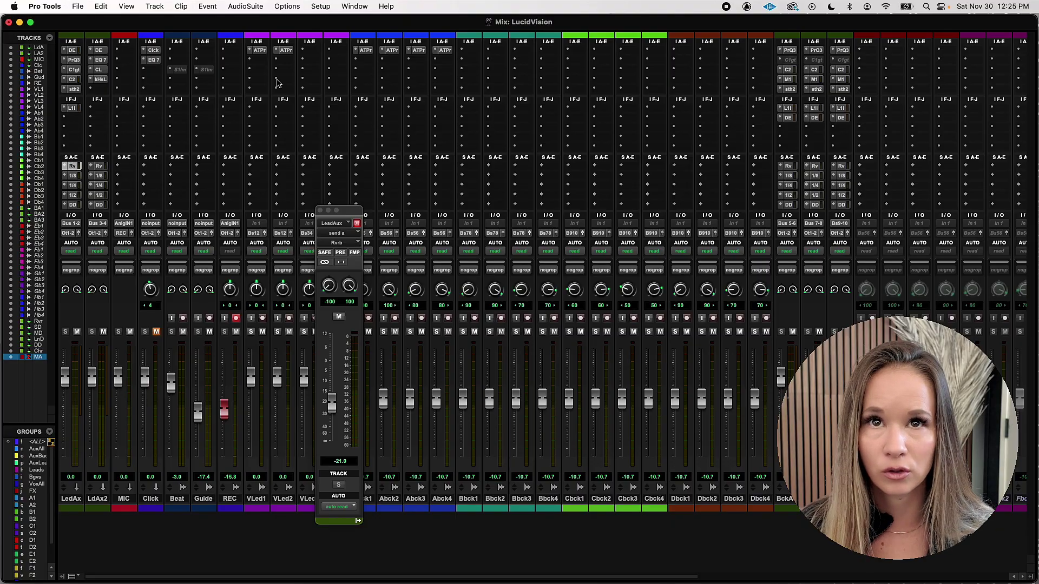
# - View the Dyn3 De-Esser insert on LdAx2, reopening it after closing it once
pyautogui.click(98, 49)
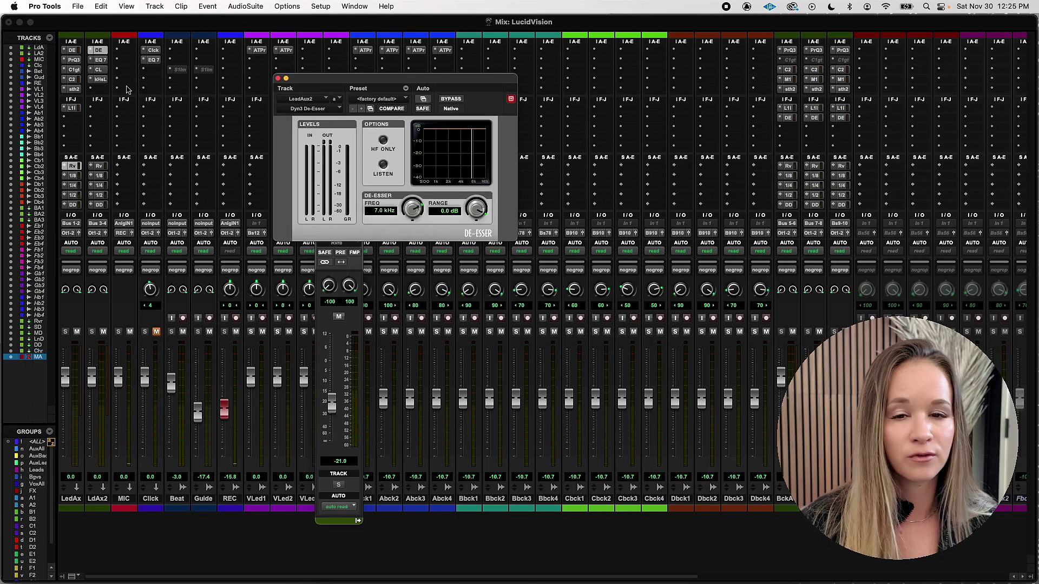
pyautogui.click(278, 79)
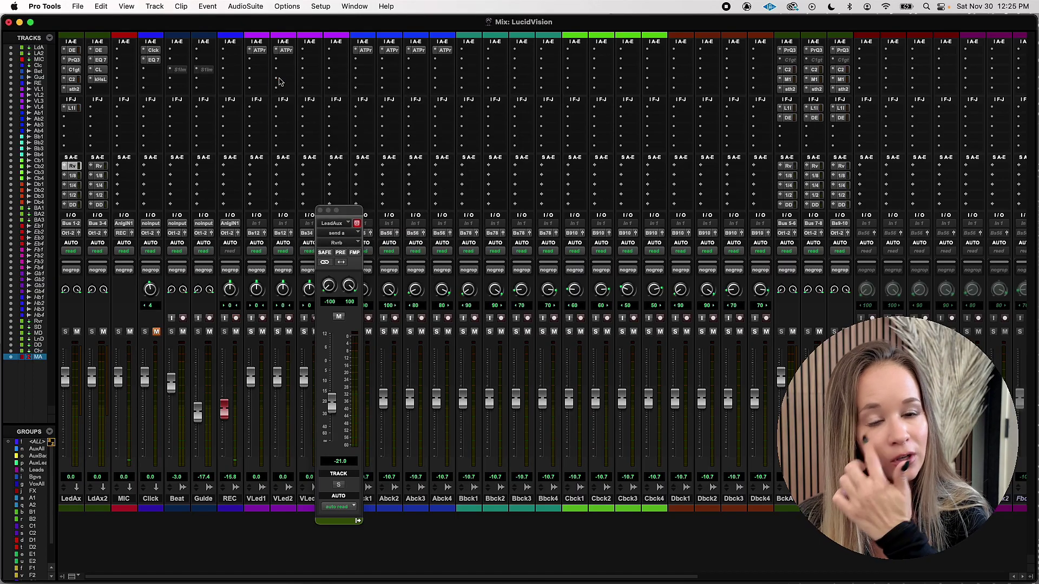
pyautogui.click(98, 50)
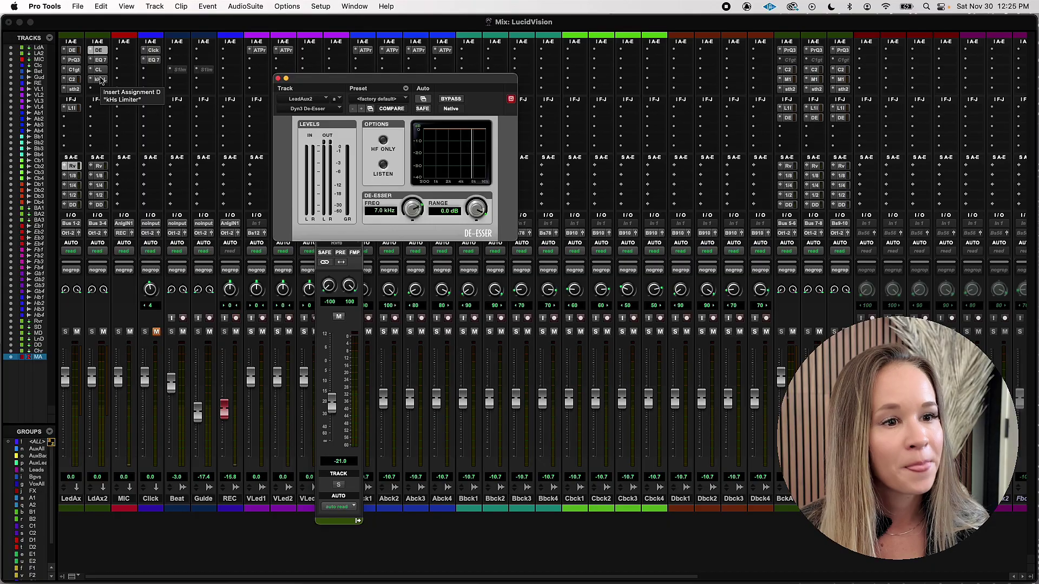